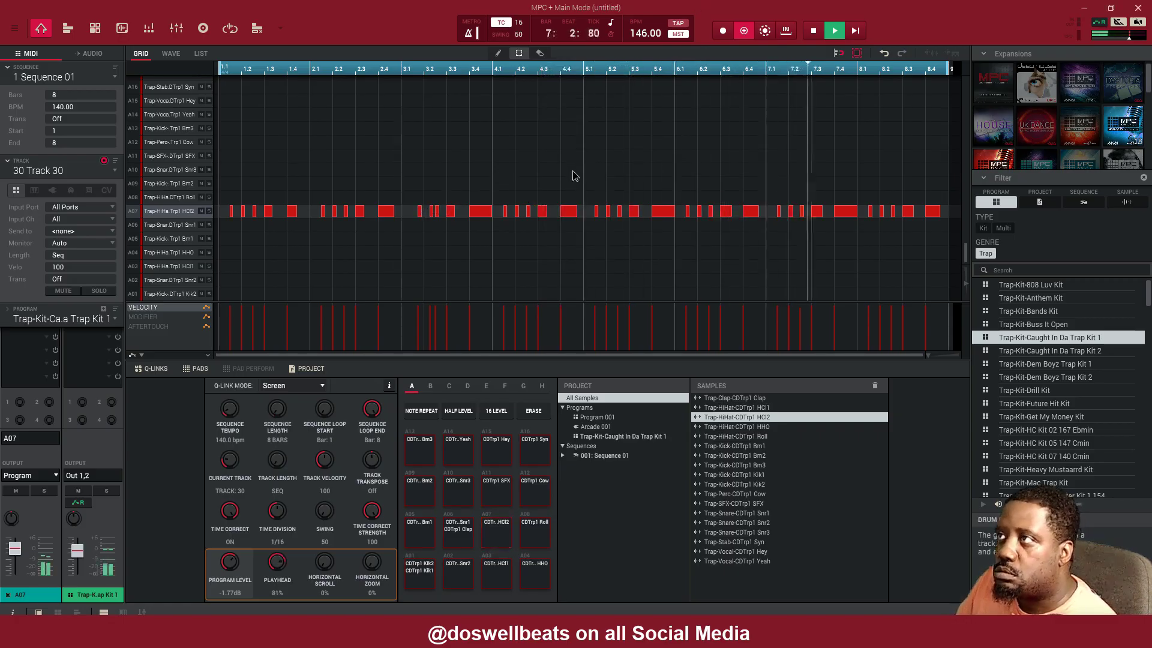
# Step: Replace the hi-hat notes on pad A07 in bars 1 to 4 with a copy of the notes from bars 5 to 8
pyautogui.moveTo(573, 176); pyautogui.dragTo(206, 275)
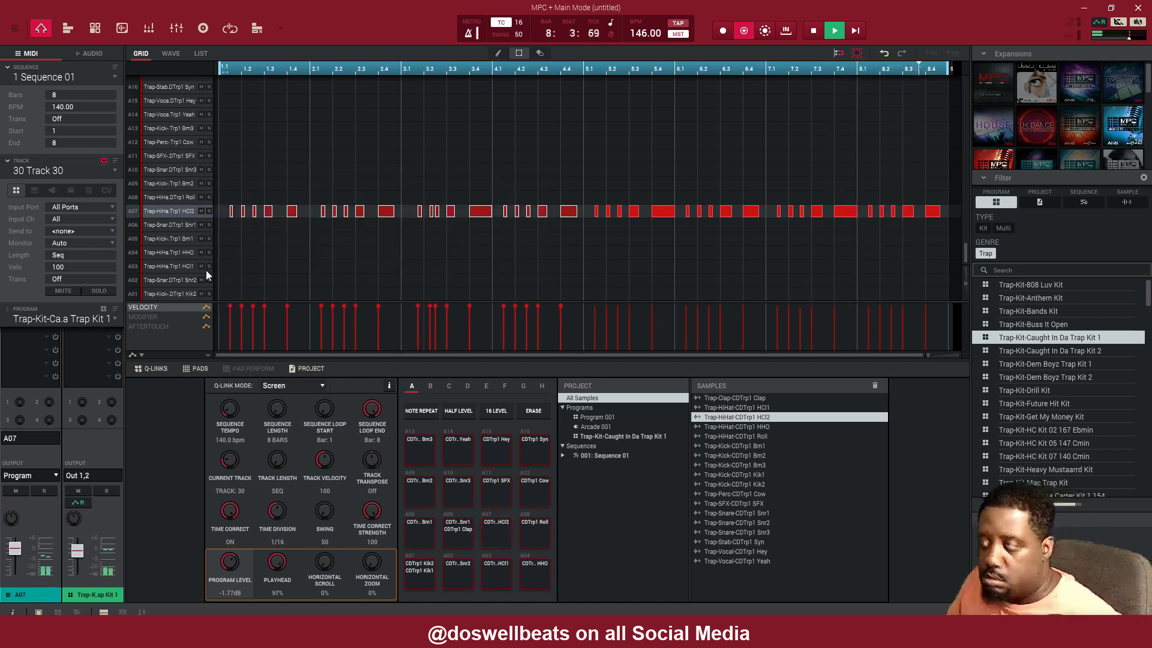
pyautogui.press('Delete')
pyautogui.moveTo(591, 175); pyautogui.dragTo(1001, 260)
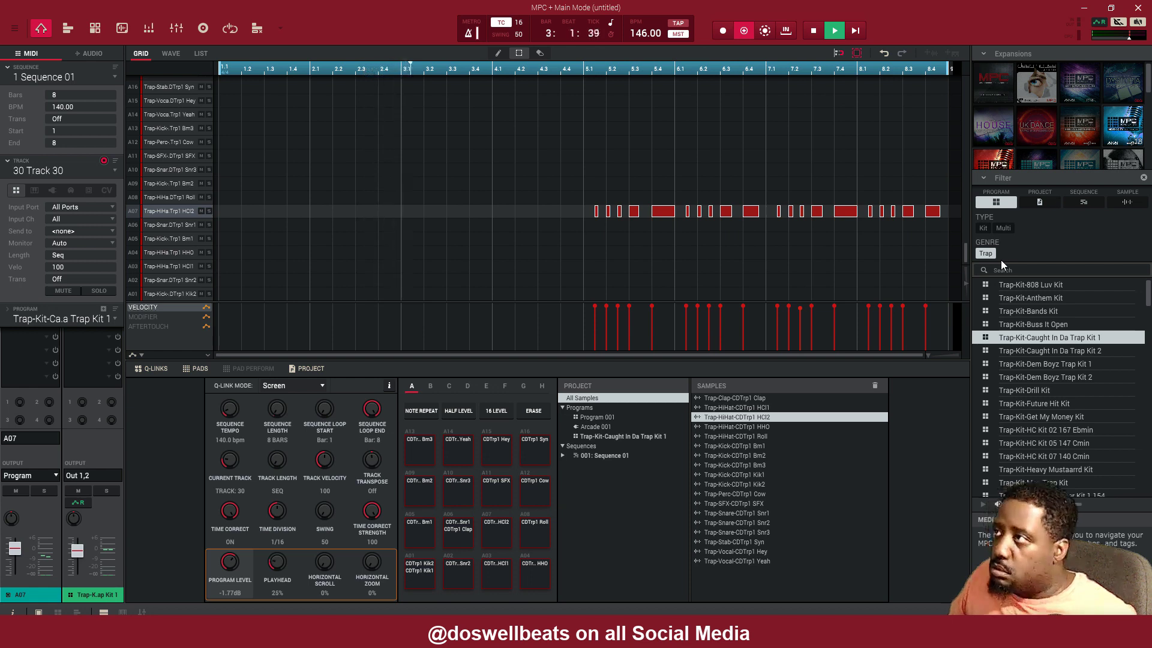
pyautogui.press('e')
pyautogui.press('s')
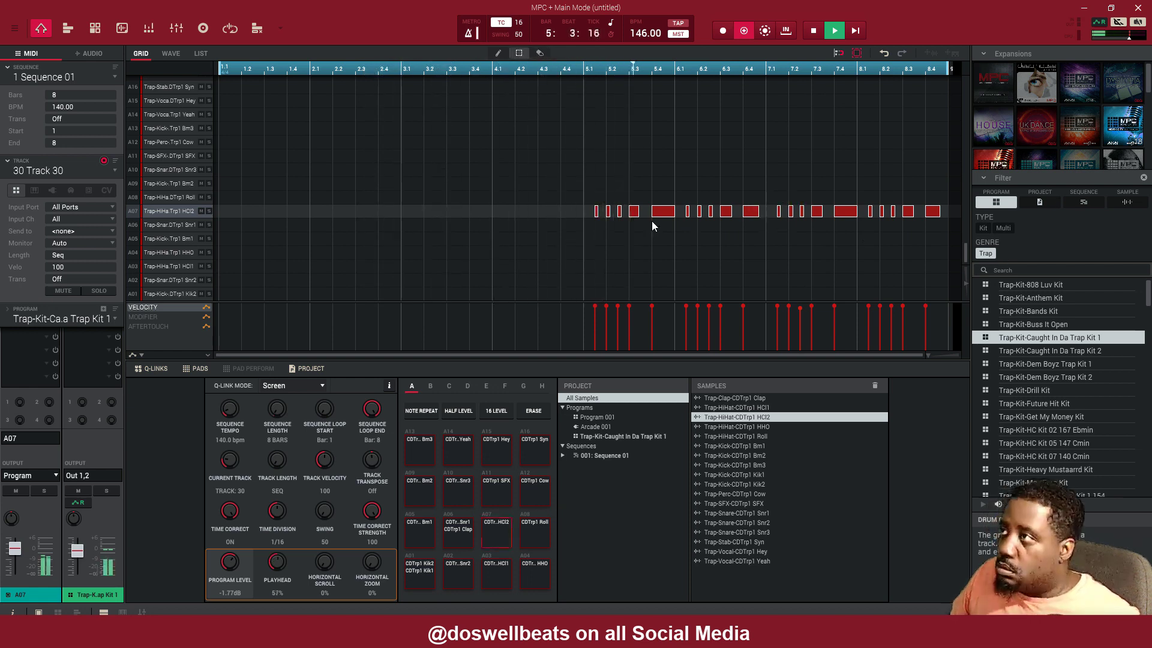
pyautogui.moveTo(652, 224); pyautogui.dragTo(296, 220)
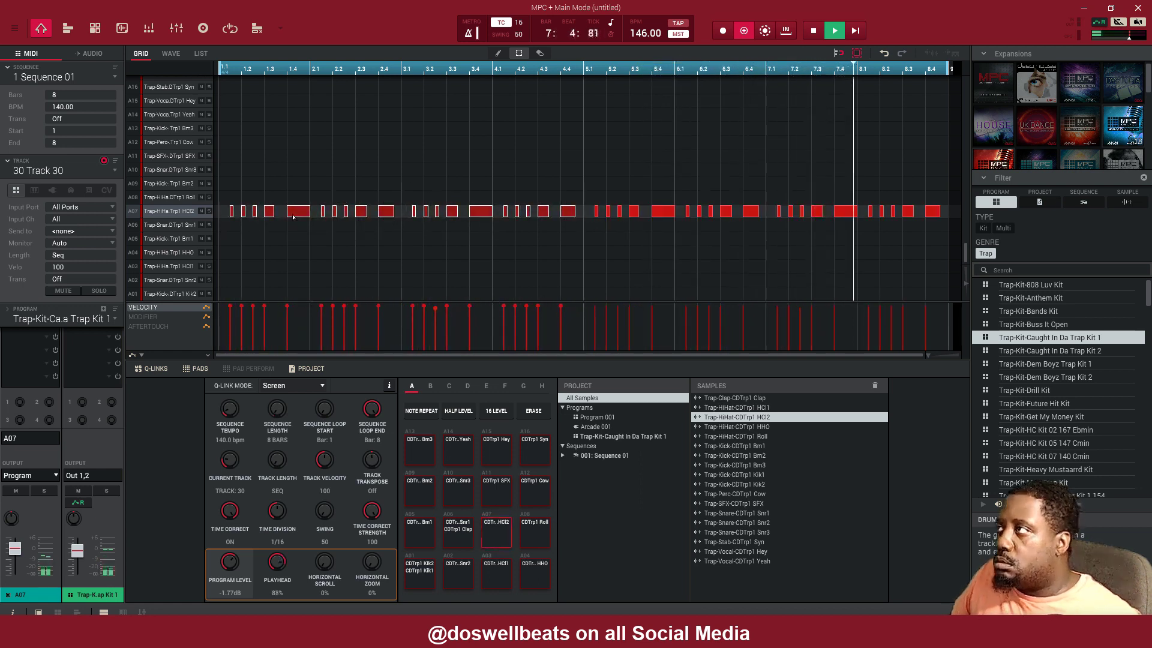
# Step: Split the beat-four hi-hat note of each of the eight bars into 8, limiting the split to the selected events
pyautogui.click(300, 211)
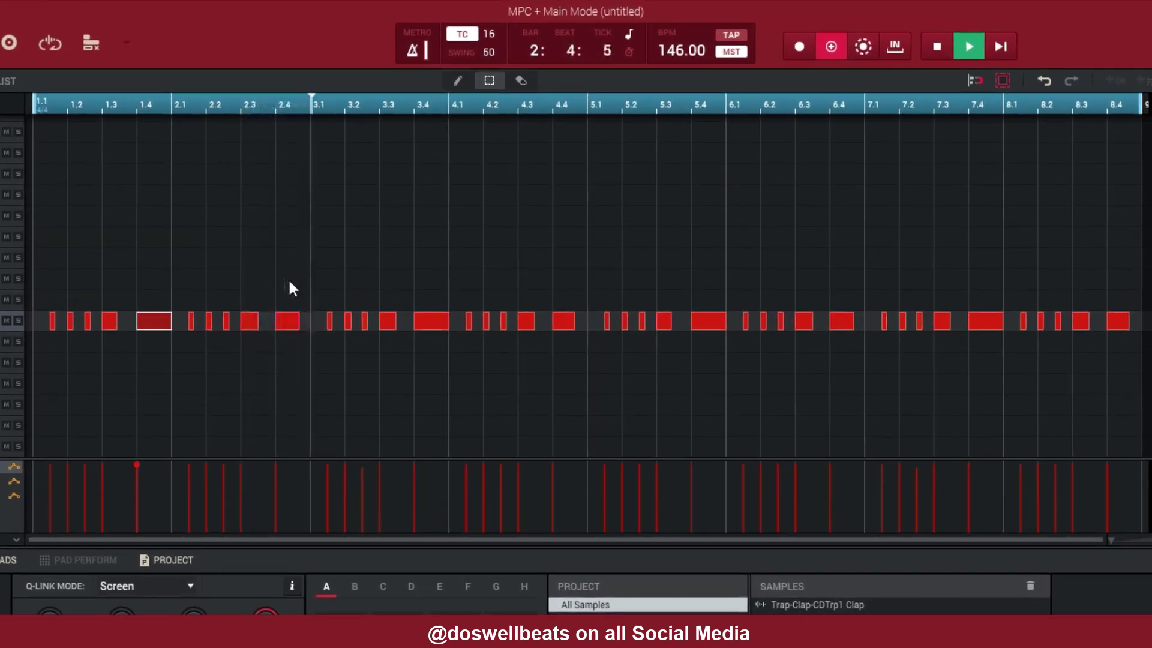
pyautogui.click(288, 321)
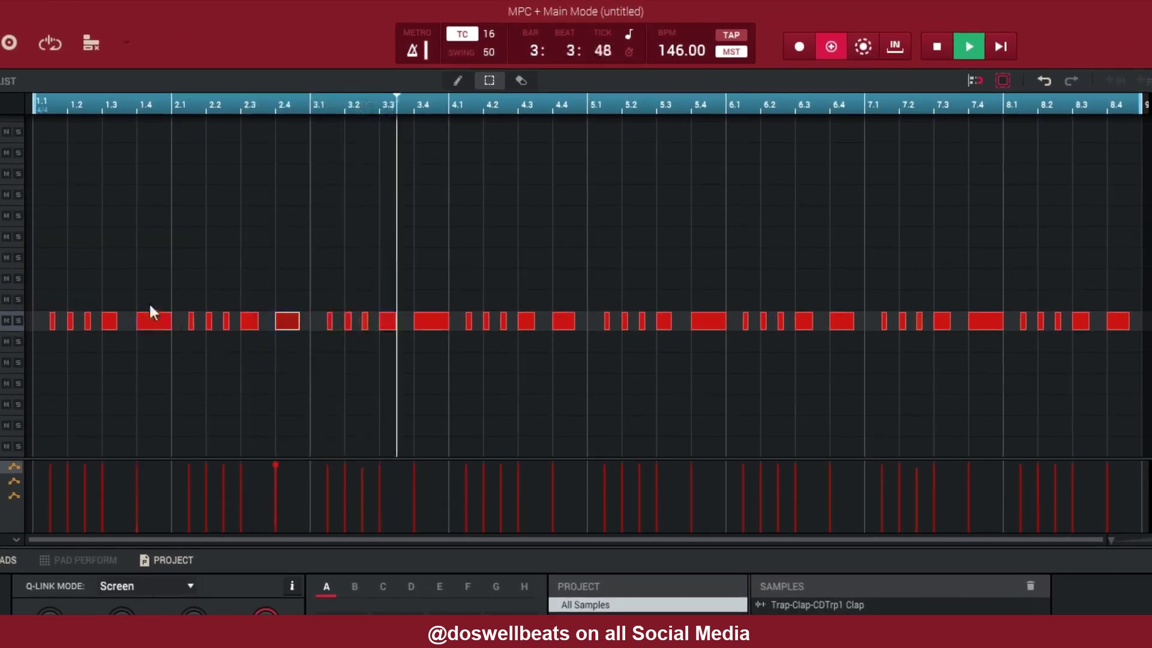
pyautogui.keyDown('shift'); pyautogui.click(162, 322); pyautogui.keyUp('shift')
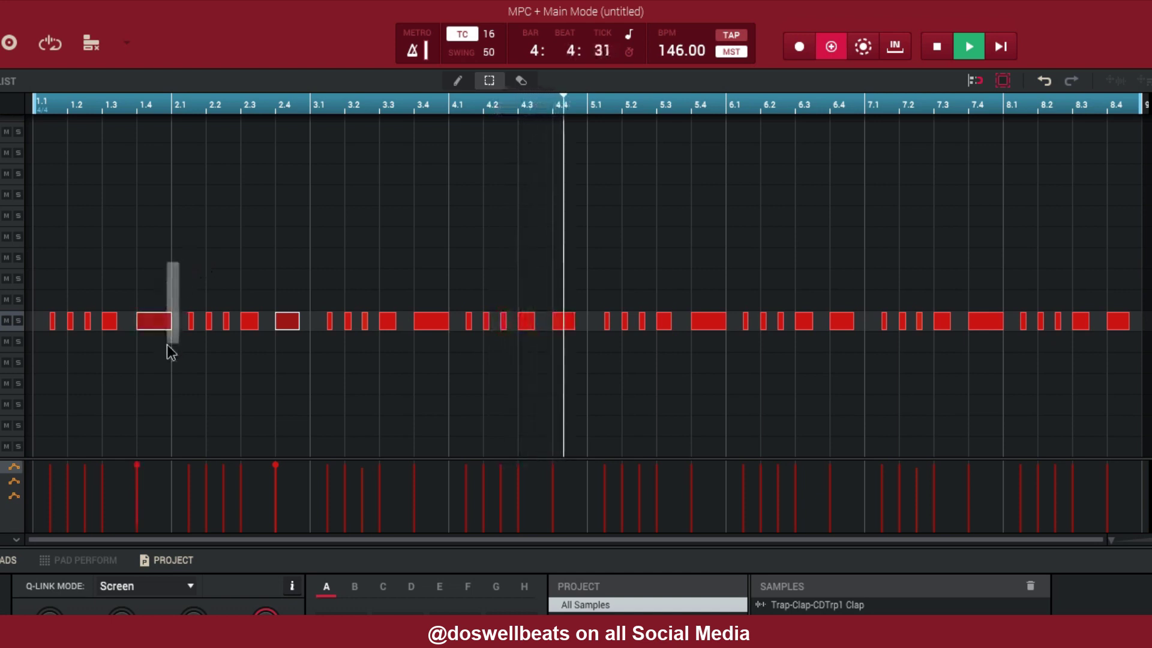
pyautogui.keyDown('shift'); pyautogui.click(430, 323); pyautogui.keyUp('shift')
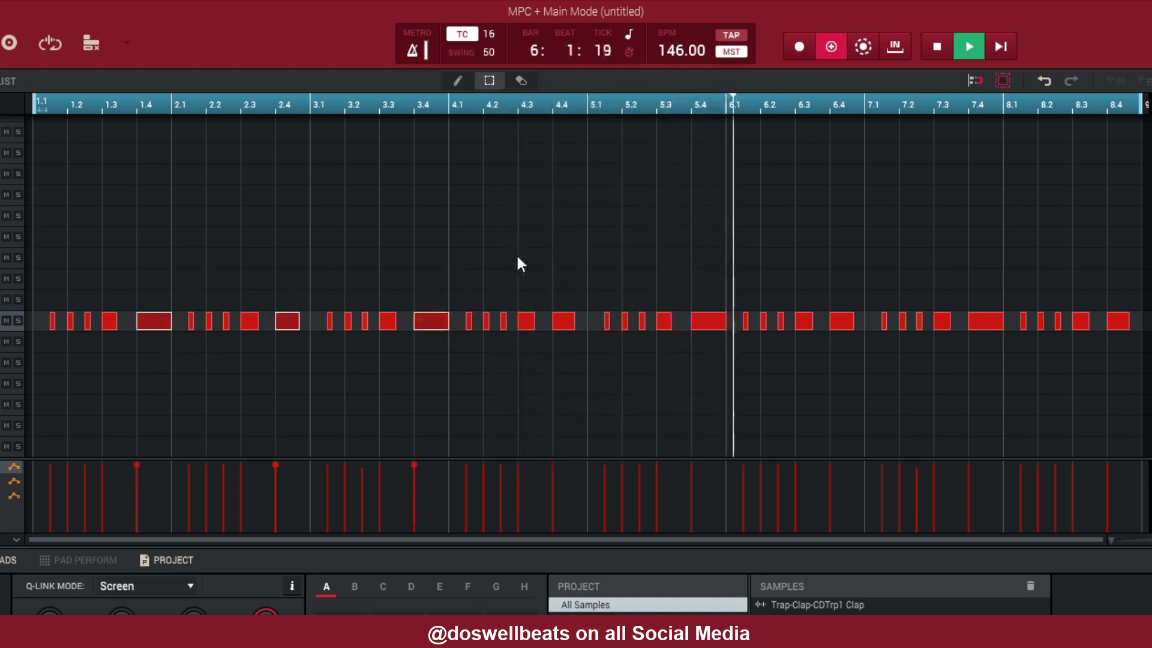
pyautogui.keyDown('shift'); pyautogui.click(567, 322); pyautogui.keyUp('shift')
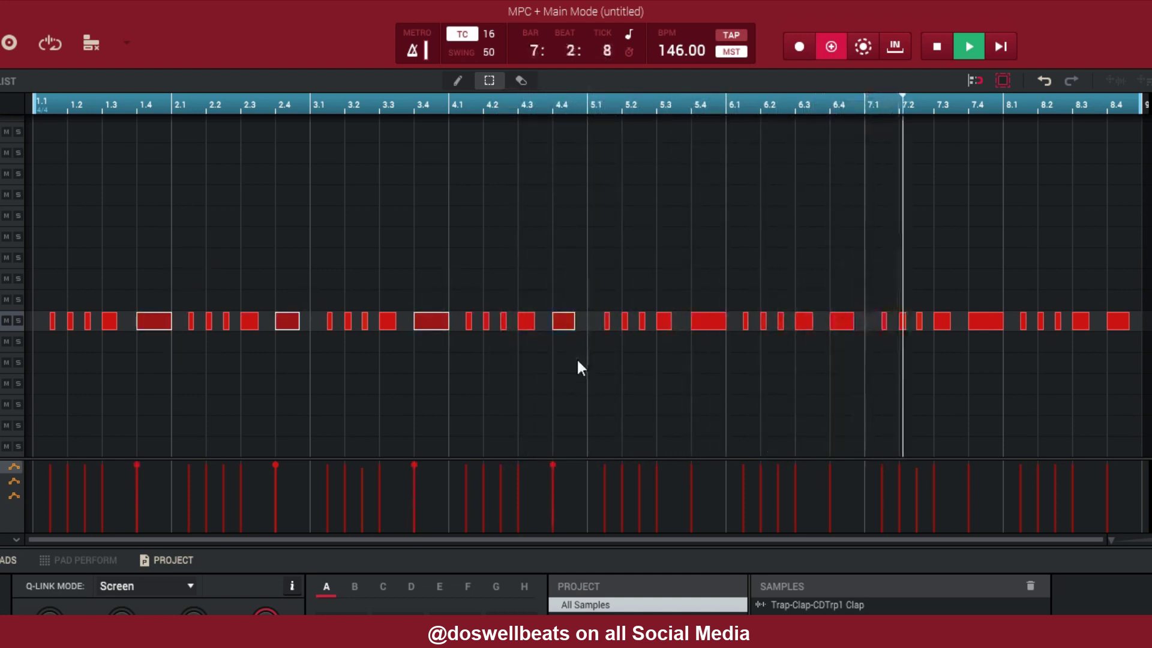
pyautogui.keyDown('shift'); pyautogui.click(711, 323); pyautogui.keyUp('shift')
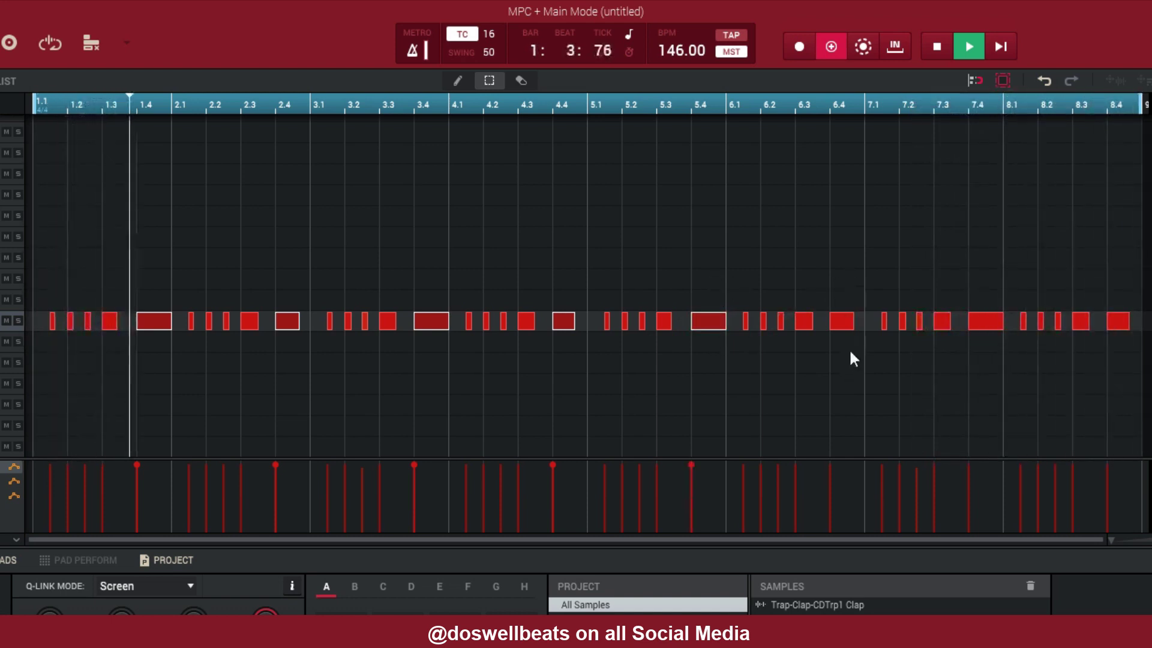
pyautogui.keyDown('shift'); pyautogui.click(843, 321); pyautogui.keyUp('shift')
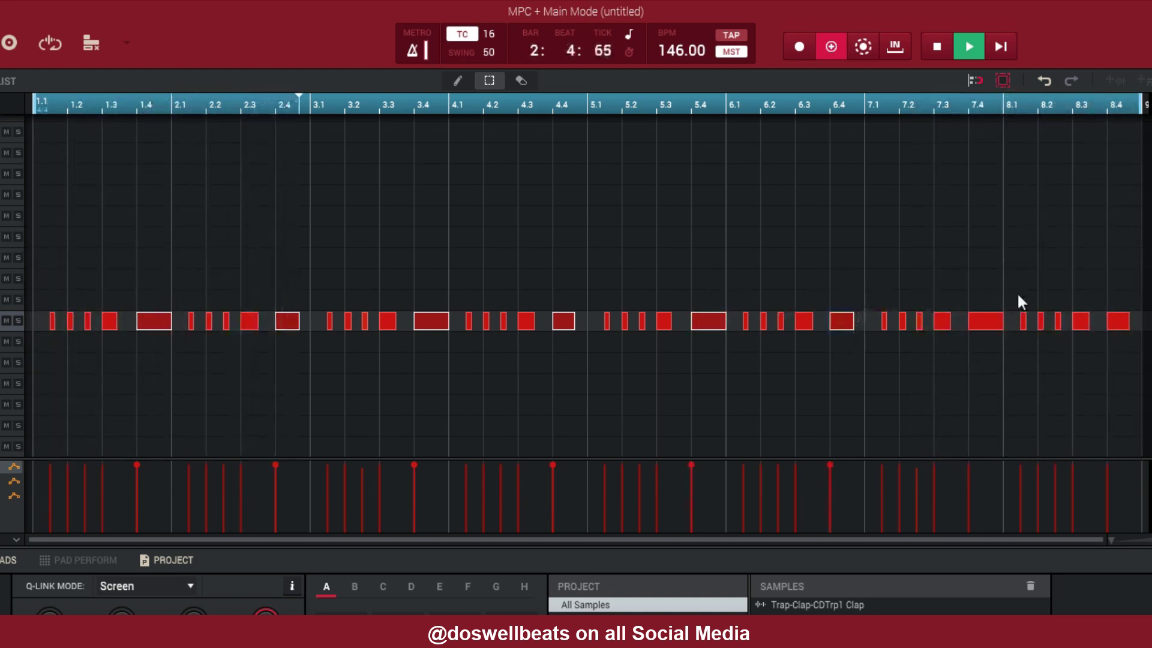
pyautogui.keyDown('shift'); pyautogui.click(997, 321); pyautogui.keyUp('shift')
pyautogui.keyDown('shift'); pyautogui.click(1115, 321); pyautogui.keyUp('shift')
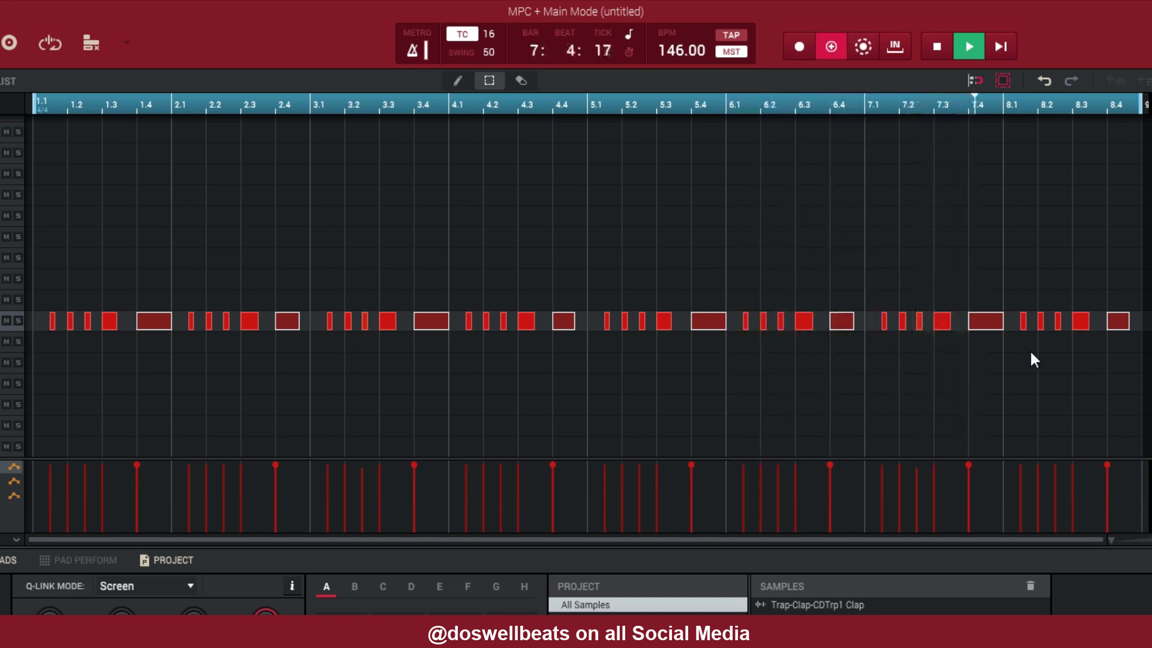
pyautogui.hotkey('ctrl', 'e')
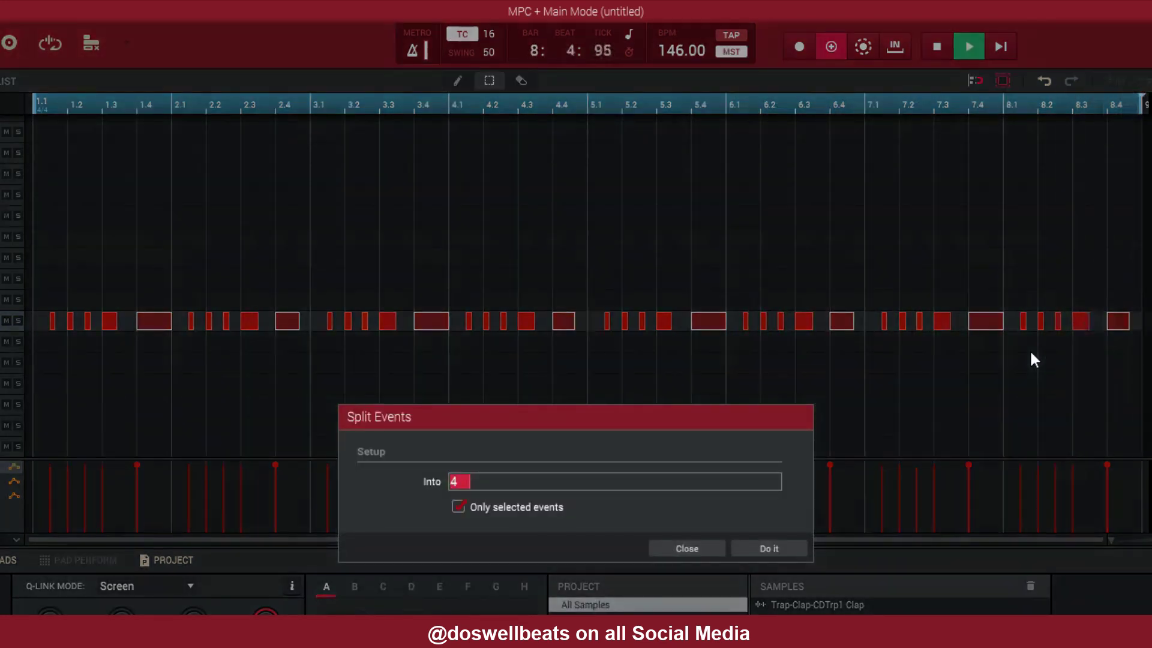
pyautogui.click(491, 485)
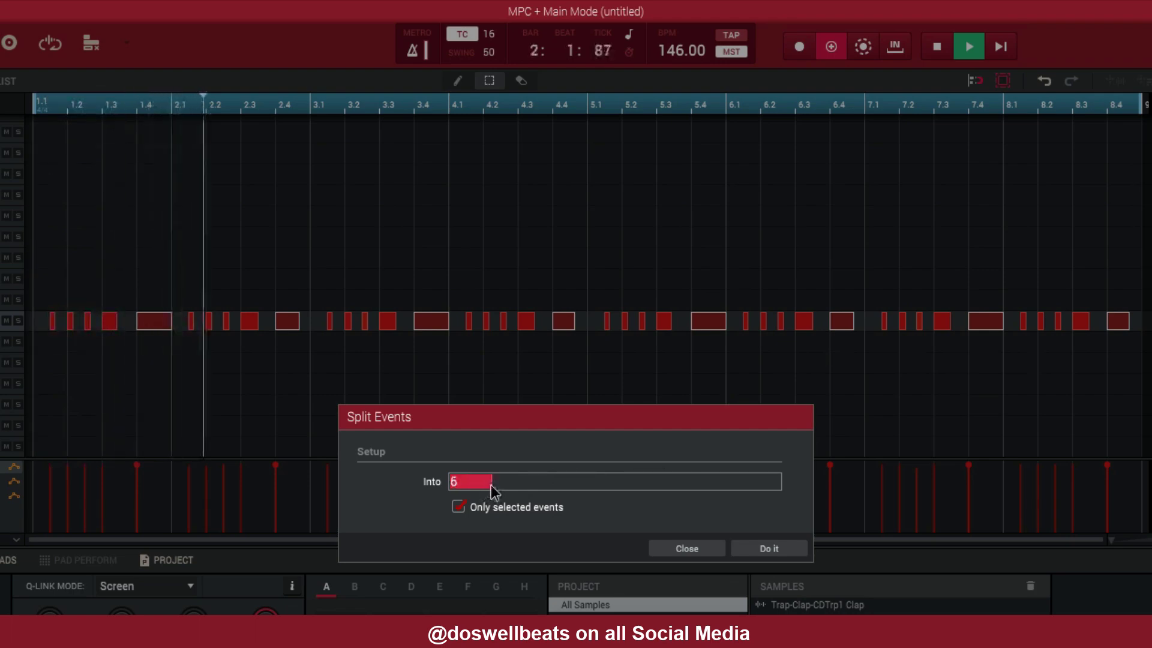
pyautogui.moveTo(492, 485); pyautogui.dragTo(512, 487)
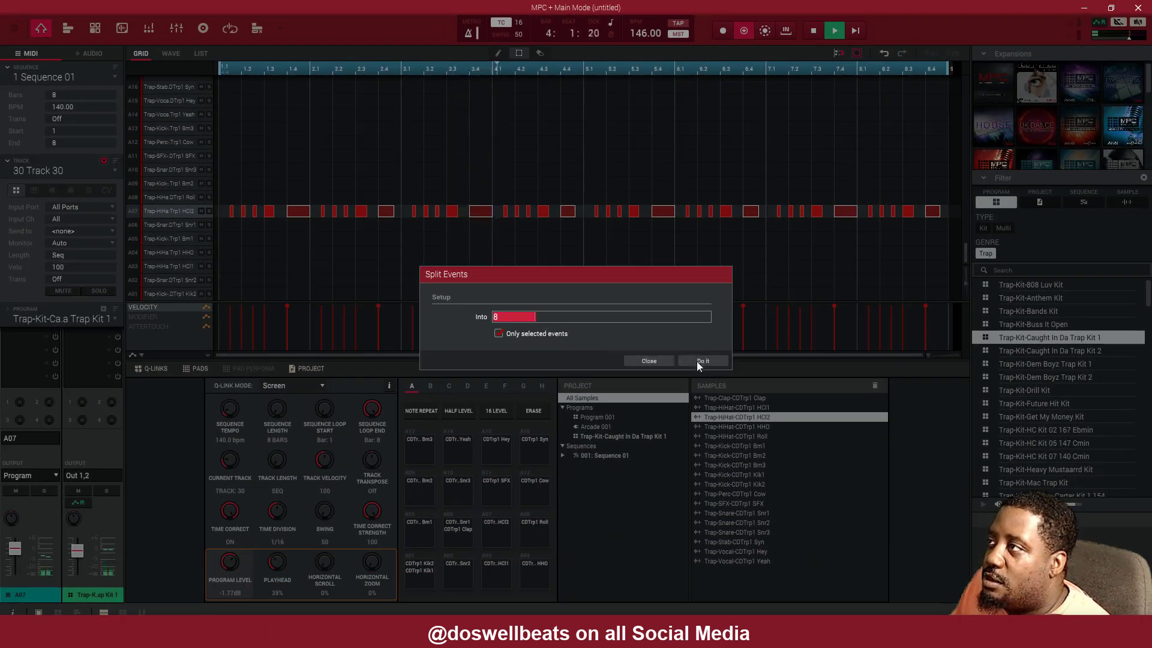
pyautogui.click(731, 442)
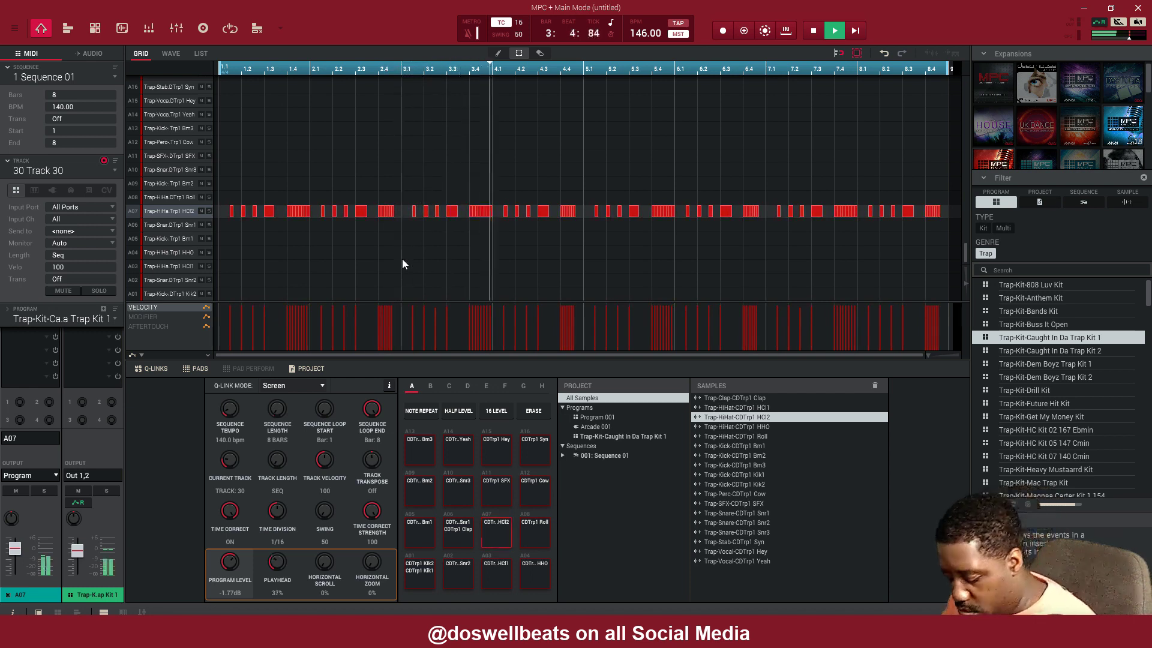
# Step: Record a Kik2 kick pattern and a Snr1 snare on beat three of each bar beneath the hi-hats, and play back the loop
pyautogui.press('space')
pyautogui.press('space')
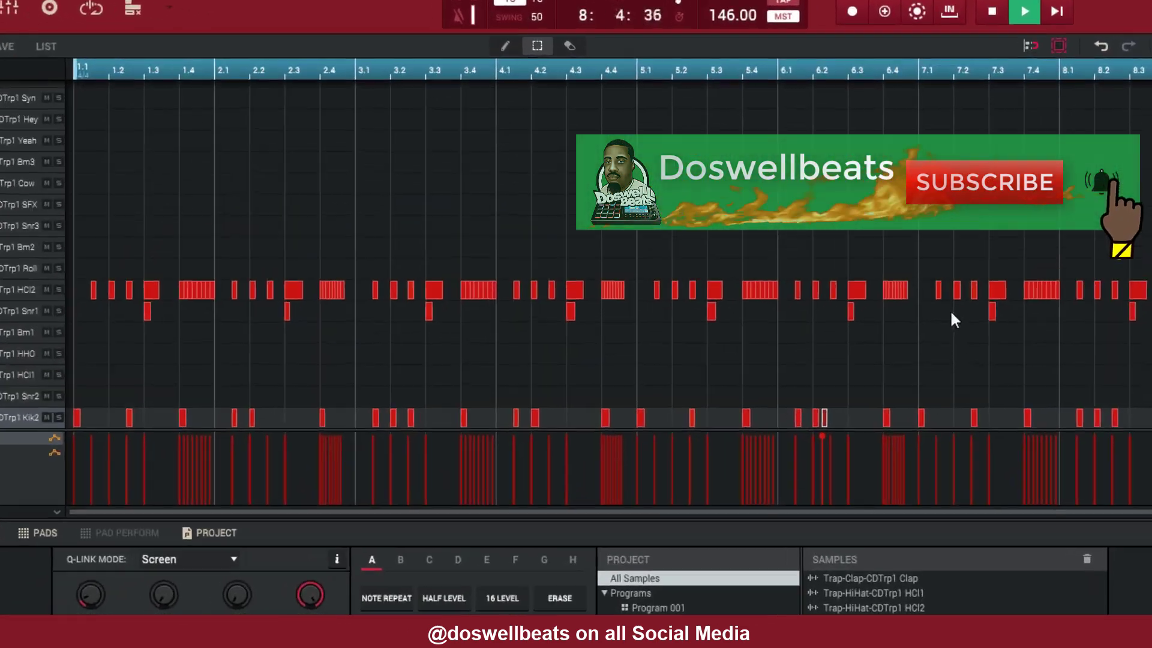
pyautogui.press('space')
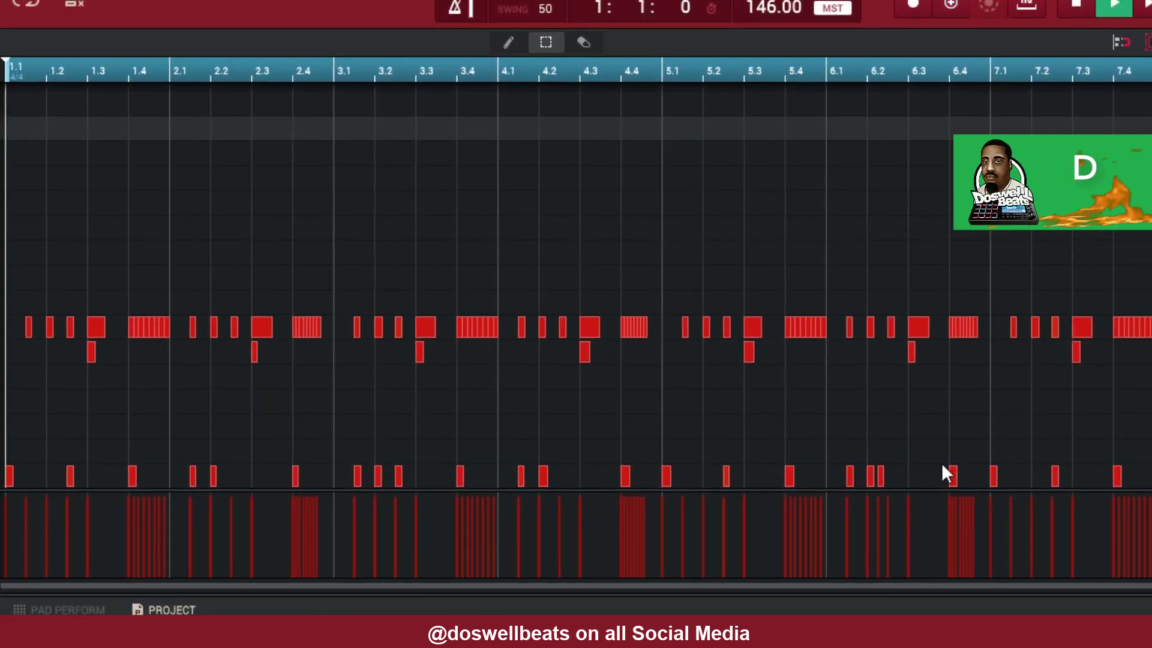
pyautogui.press('space')
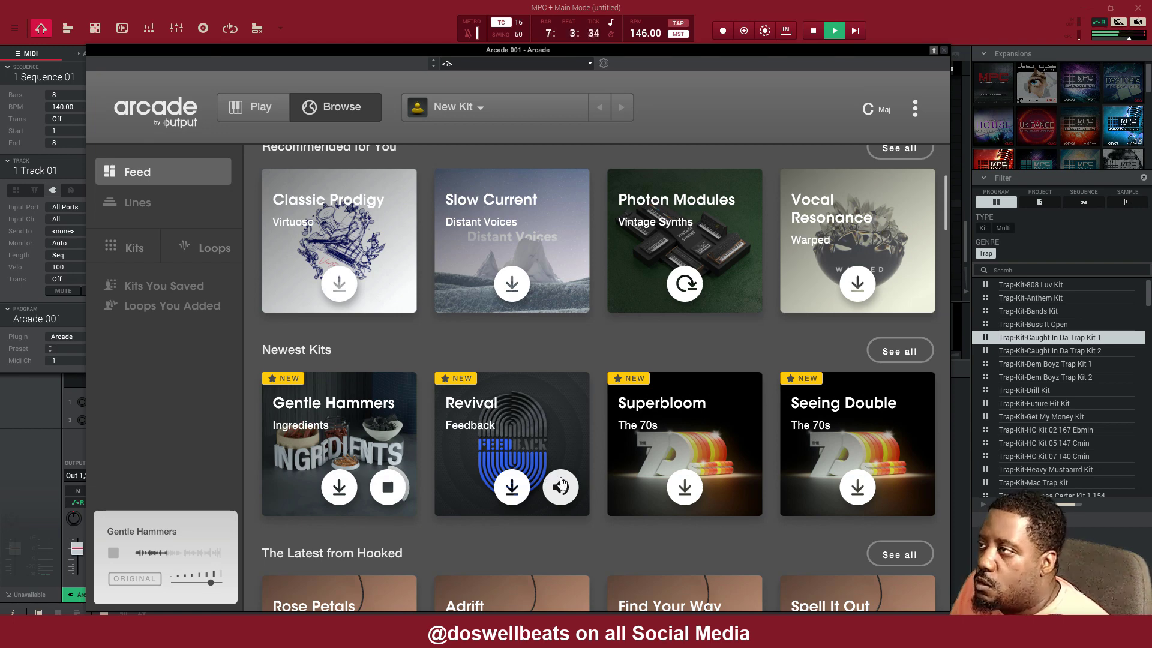
# Step: Audition Arcade's Superbloom, Seeing Double and Rose Petals kits, and load the Find Your Way kit from Hooked
pyautogui.click(738, 488)
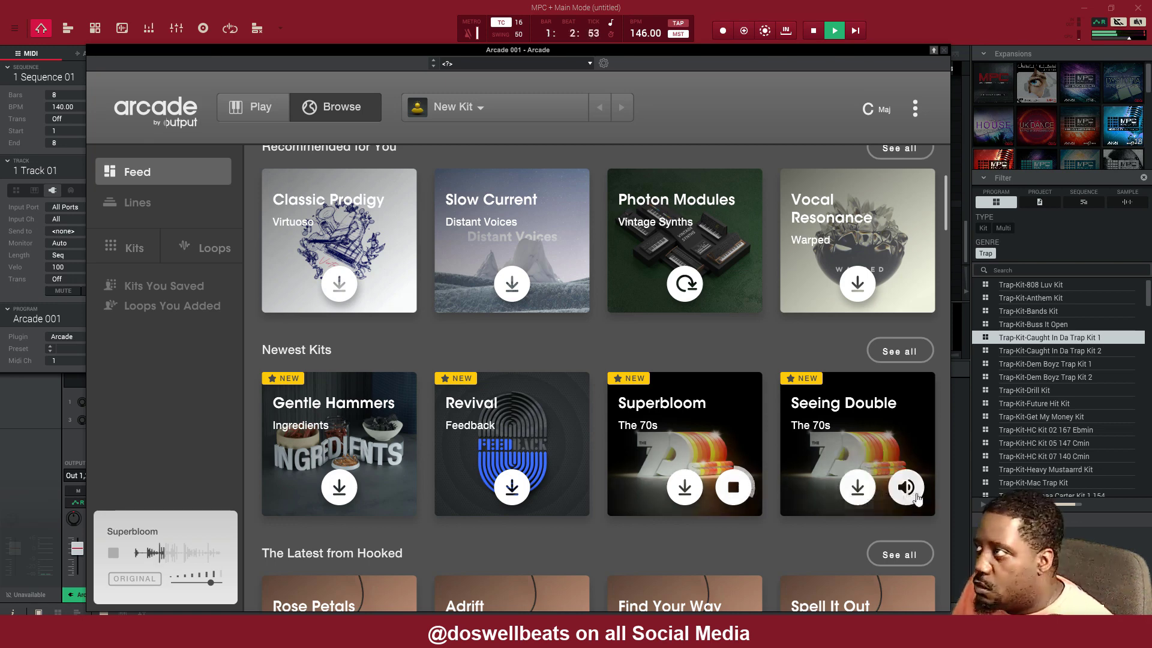
pyautogui.click(907, 488)
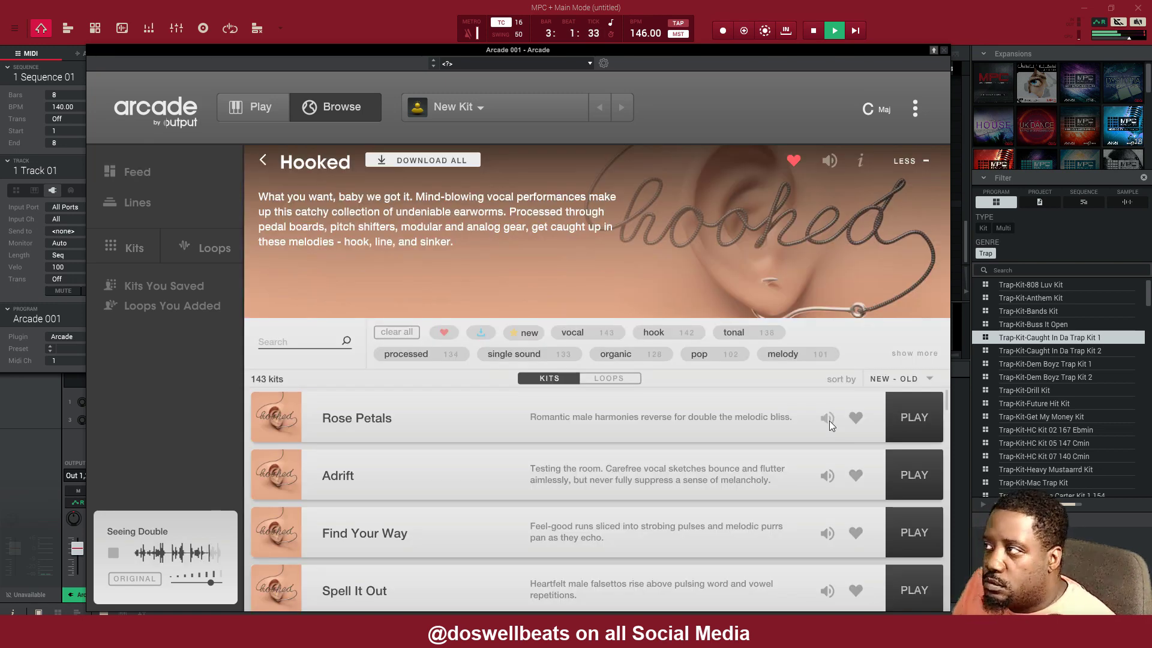
pyautogui.click(828, 418)
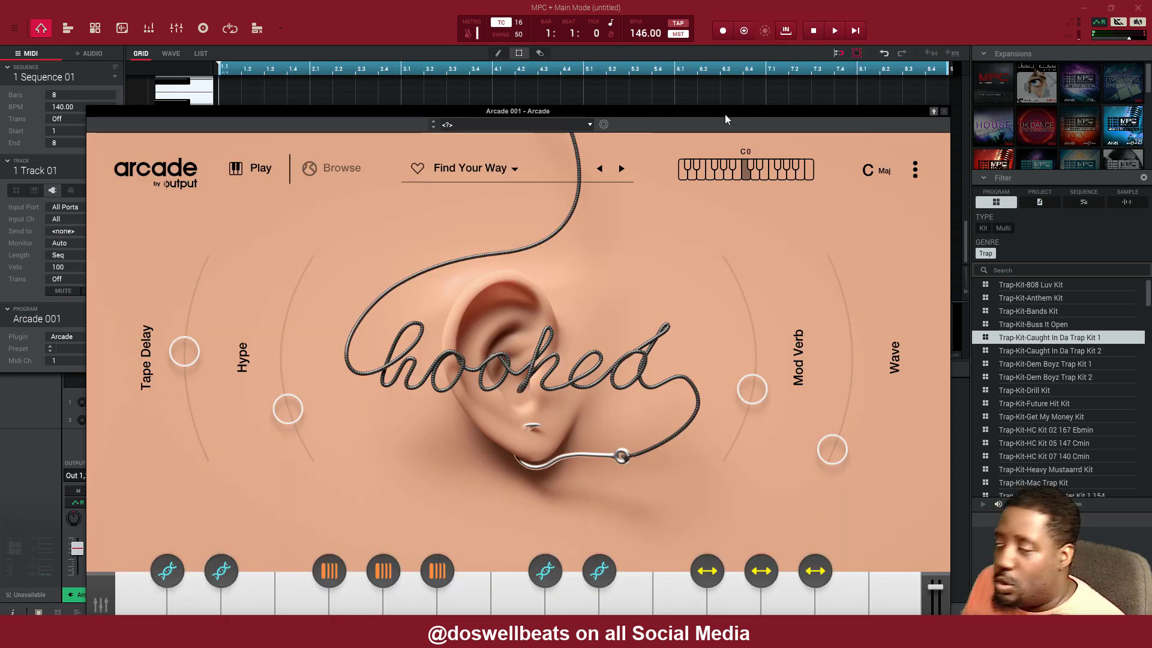
# Step: Record an eight-bar vocal part on Track 01 with the Find Your Way kit, holding a long C2 note every two bars
pyautogui.press('space')
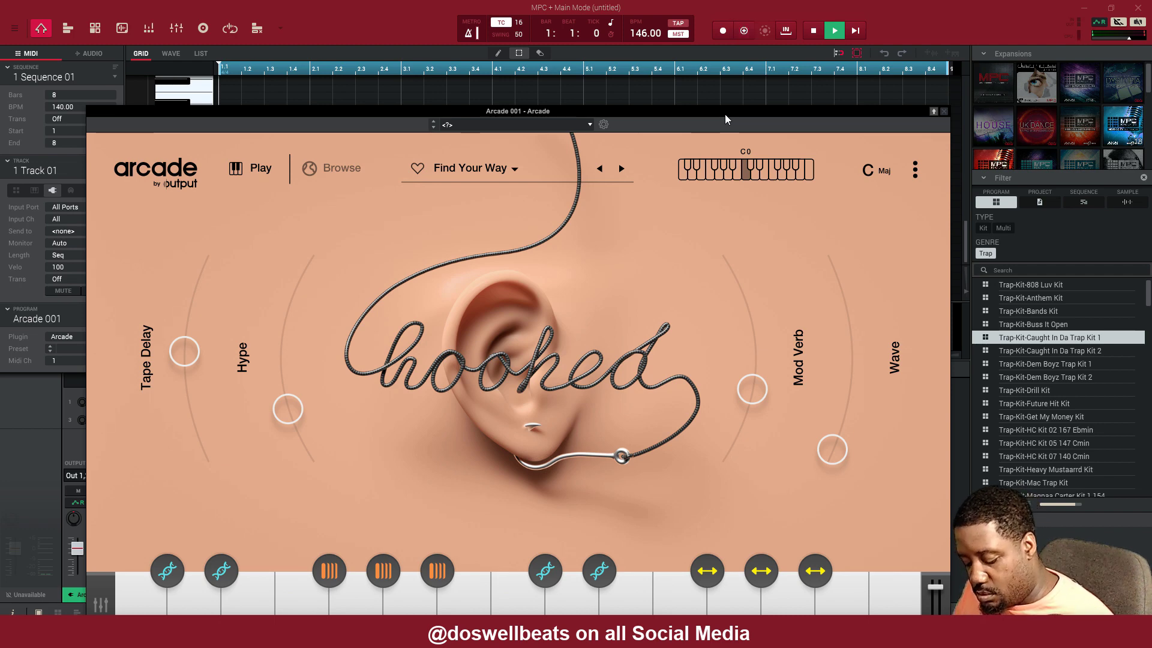
pyautogui.press('o')
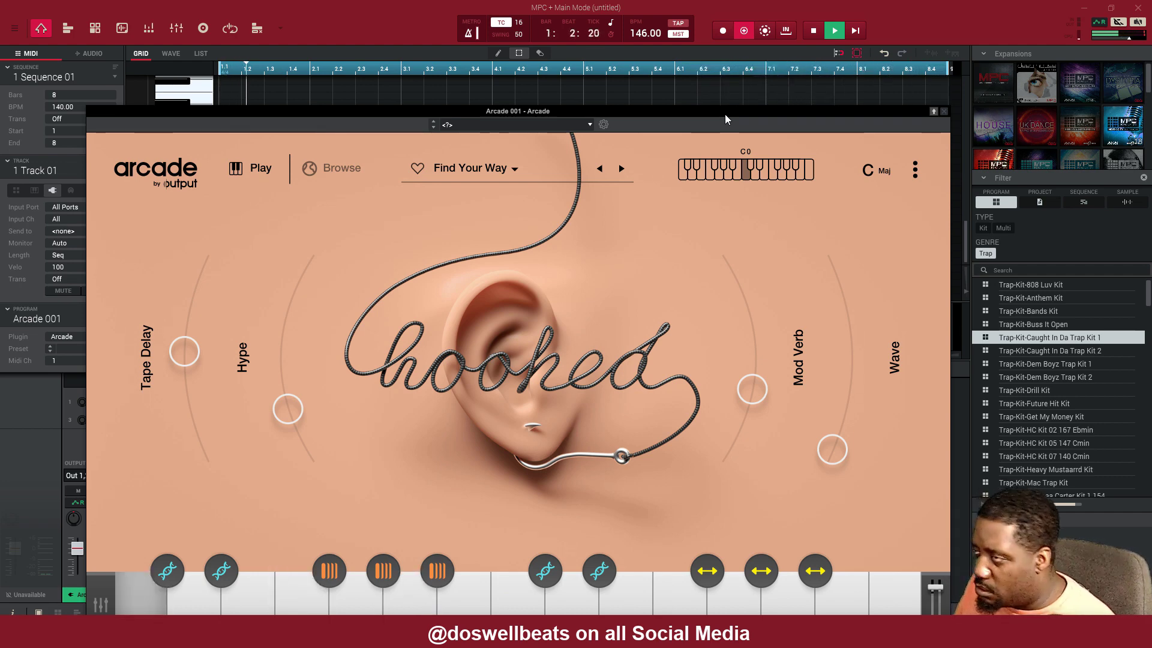
pyautogui.moveTo(756, 124); pyautogui.dragTo(720, 348)
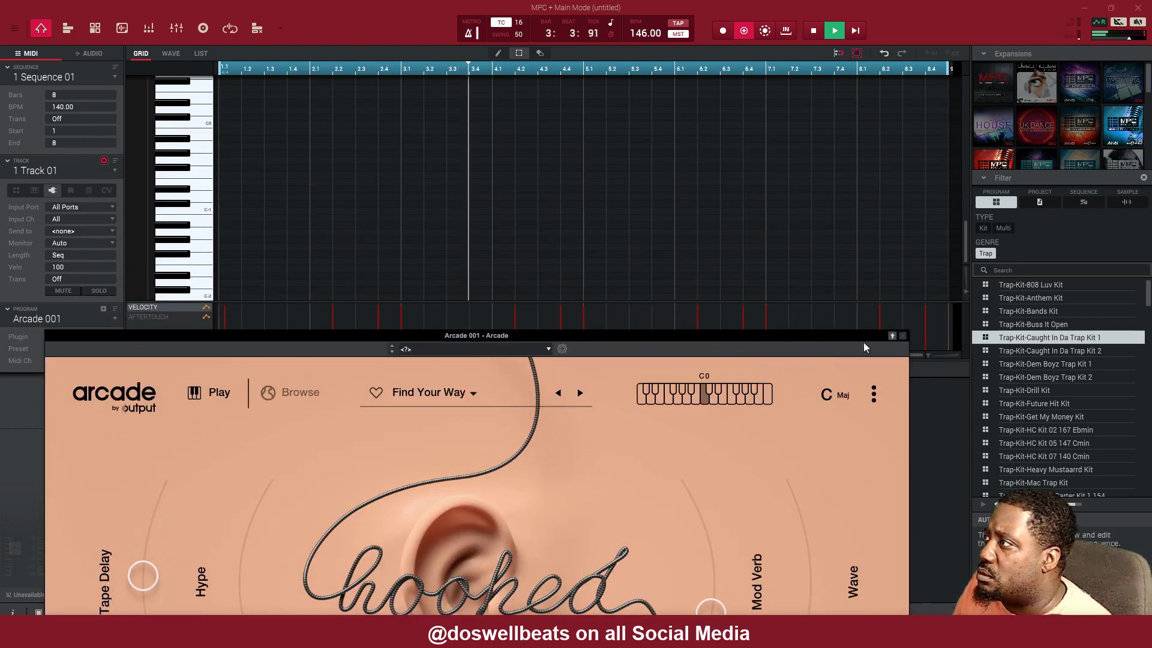
pyautogui.scroll(5, 452, 179)
pyautogui.scroll(4, 453, 178)
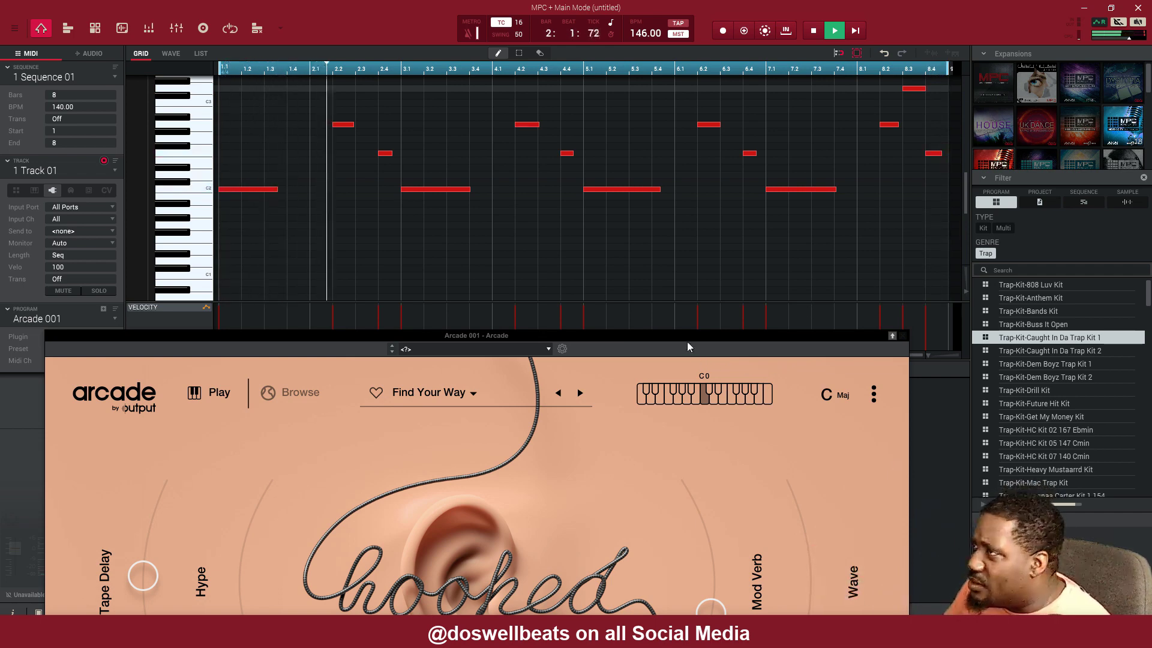
# Step: Raise Arcade's Hype macro, close the plugin window and rename Track 01 as vox
pyautogui.moveTo(702, 339); pyautogui.dragTo(754, 78)
pyautogui.moveTo(306, 377); pyautogui.dragTo(311, 247)
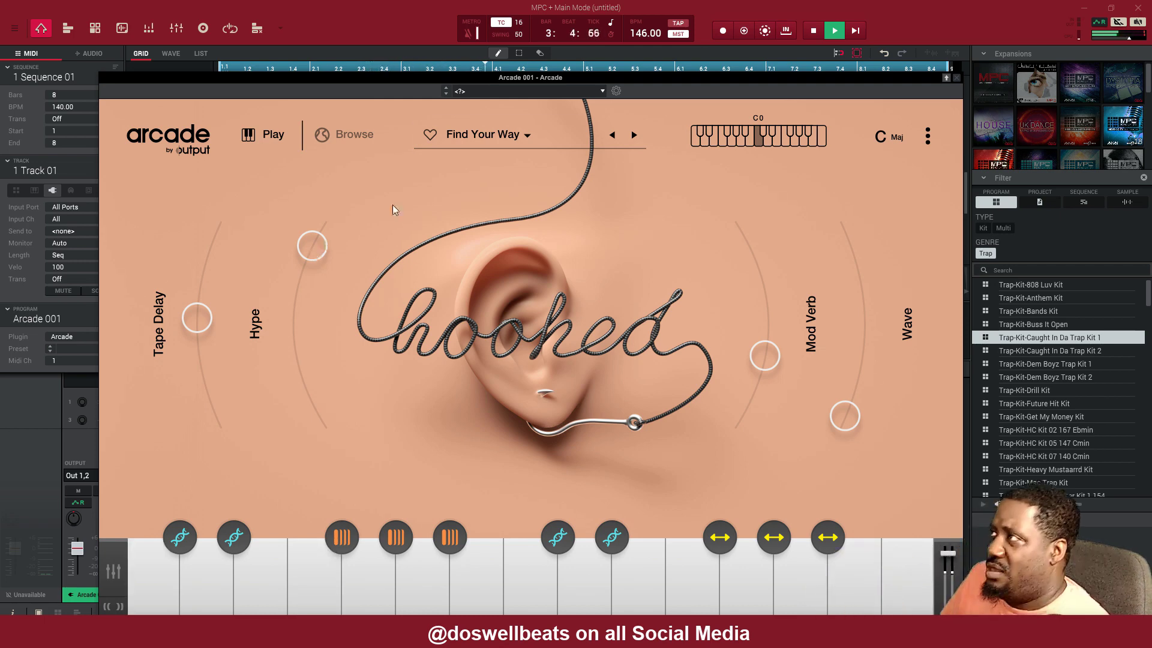
pyautogui.click(957, 78)
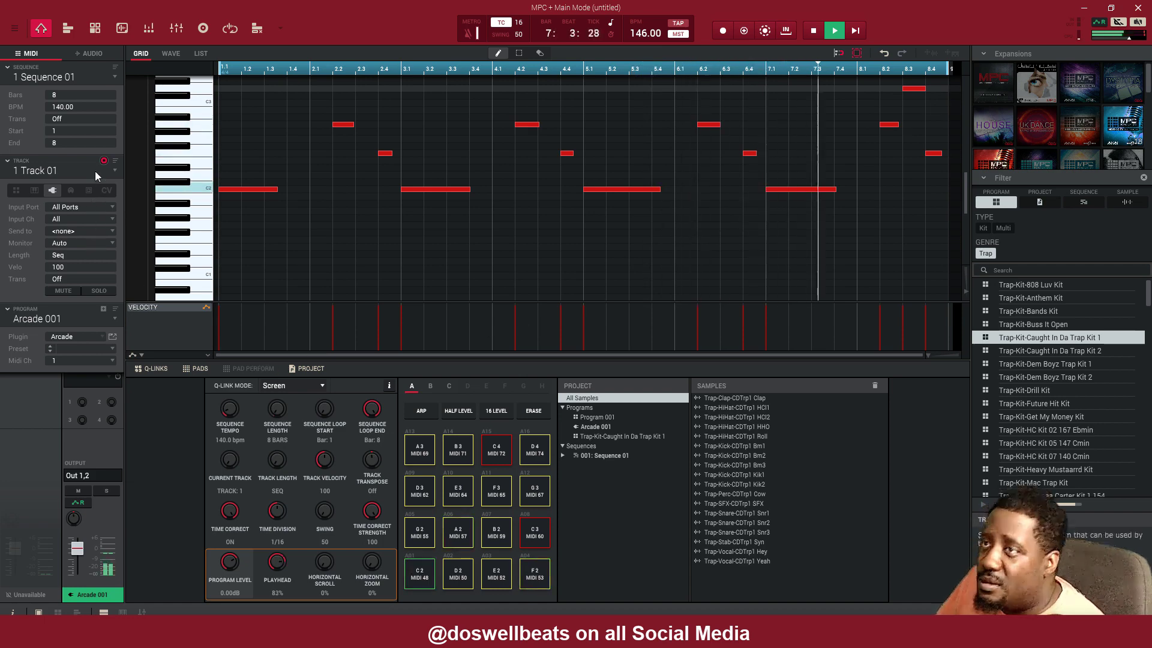
pyautogui.moveTo(48, 171); pyautogui.dragTo(48, 162)
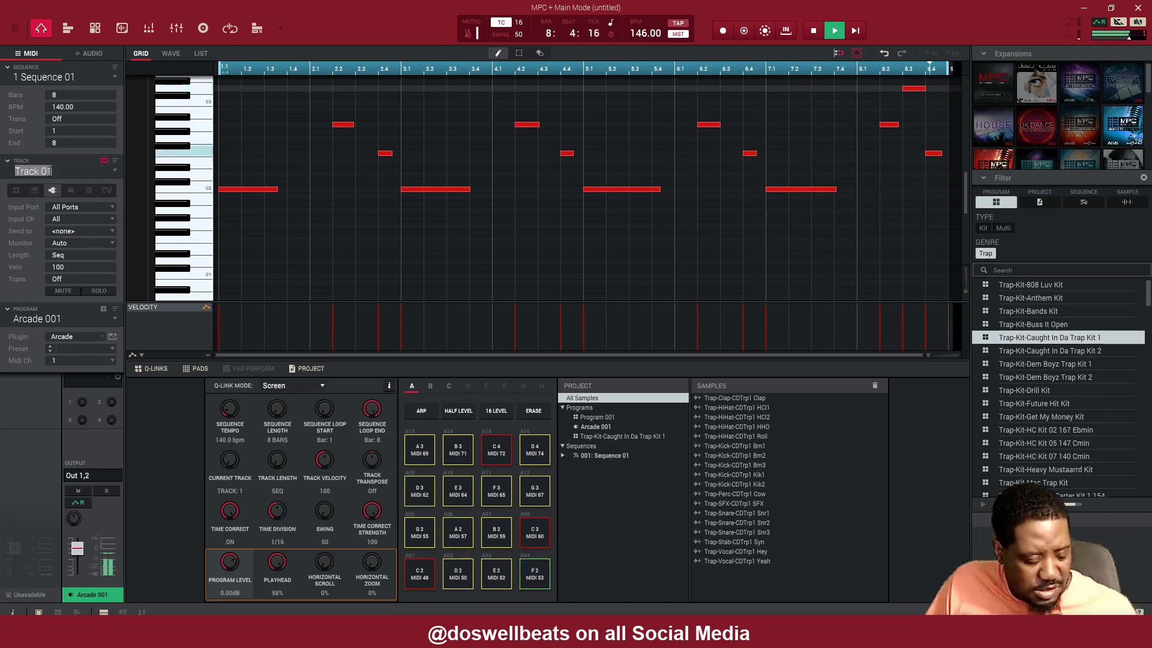
# Step: Set up Pigments with the Synthwave Reverses preset on Track 02 and record an eight-bar chord progression, changing chord every two bars
pyautogui.press('space')
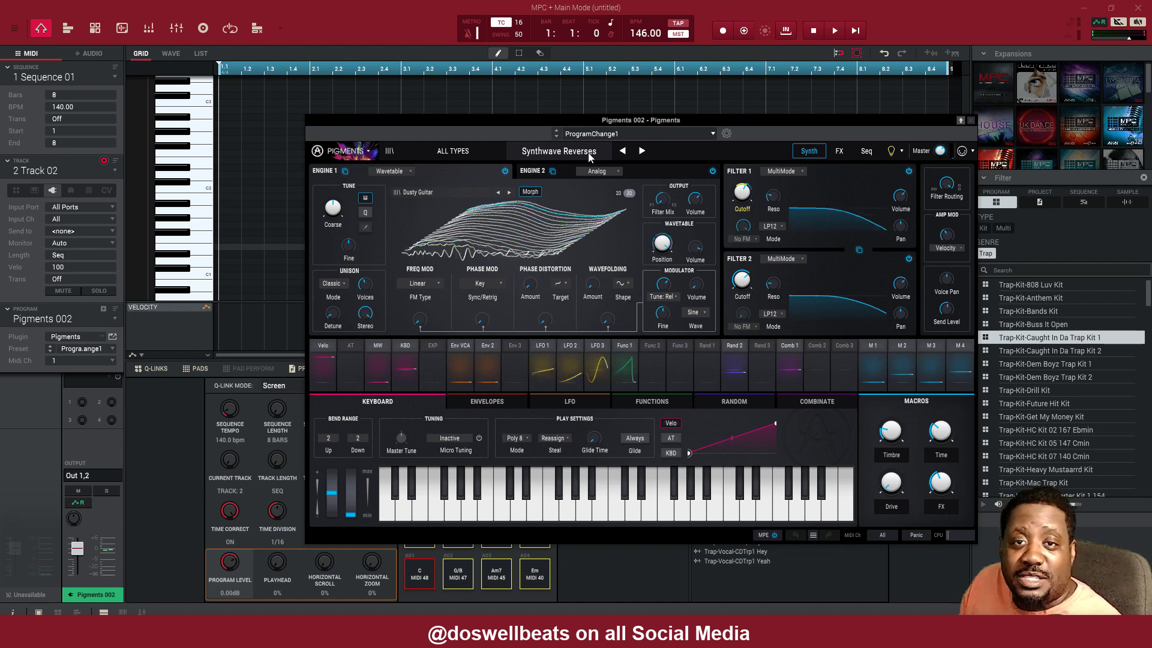
pyautogui.press('space')
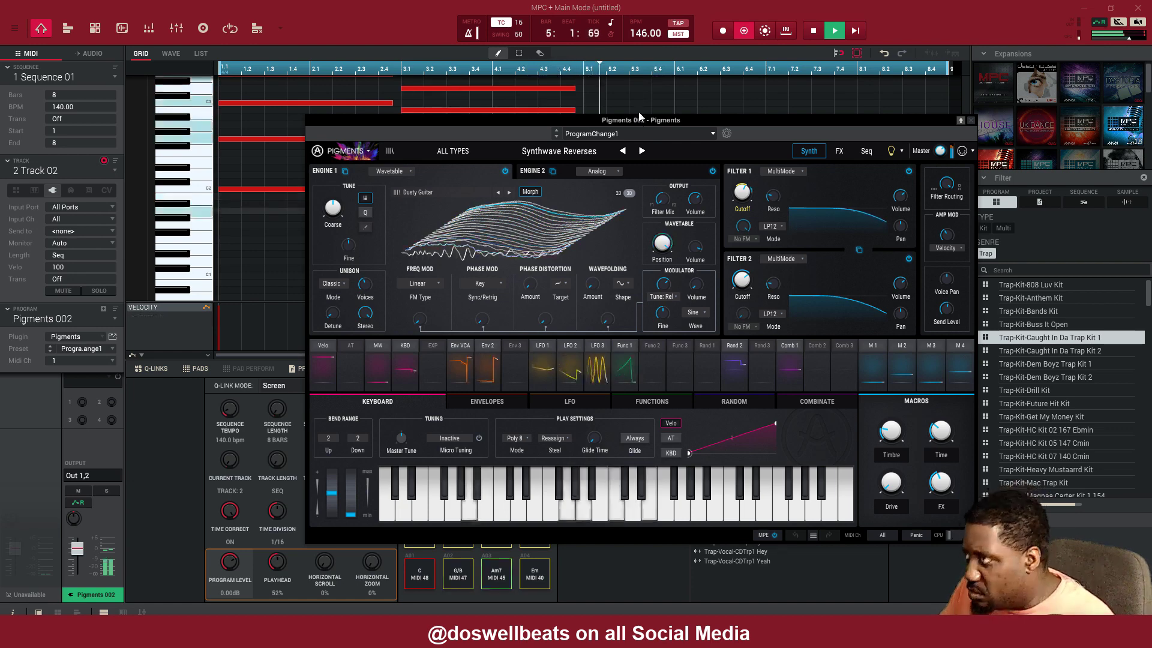
pyautogui.moveTo(642, 116); pyautogui.dragTo(579, 286)
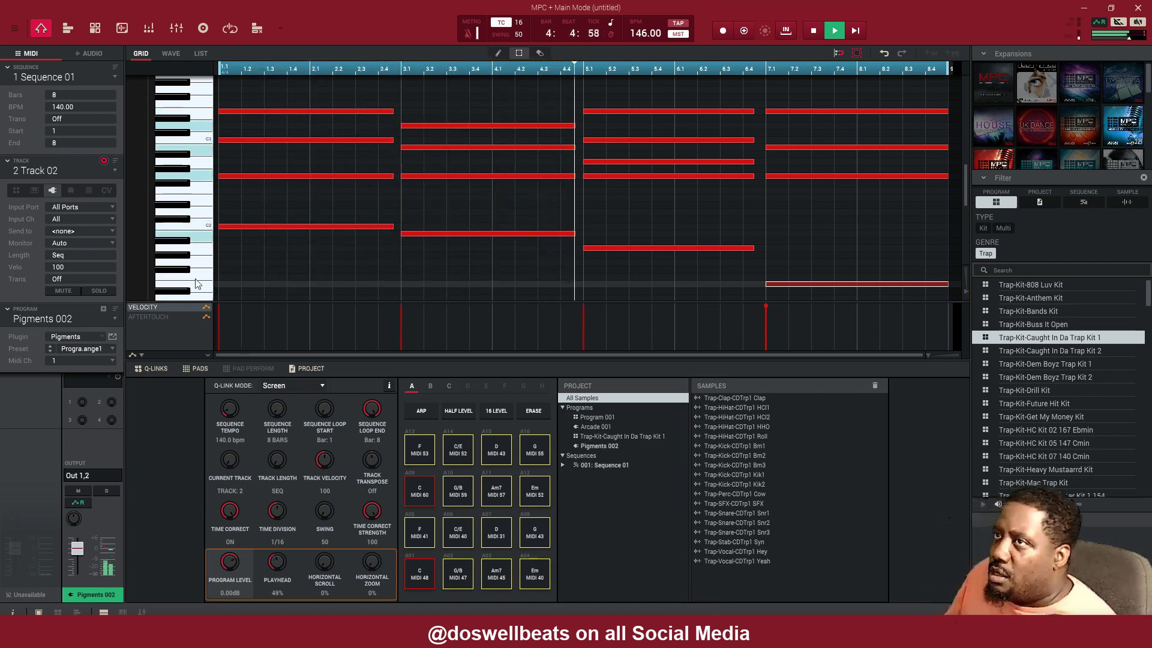
# Step: Switch to the vox track and lower the Arcade program's level to about -5.30 dB
pyautogui.click(113, 174)
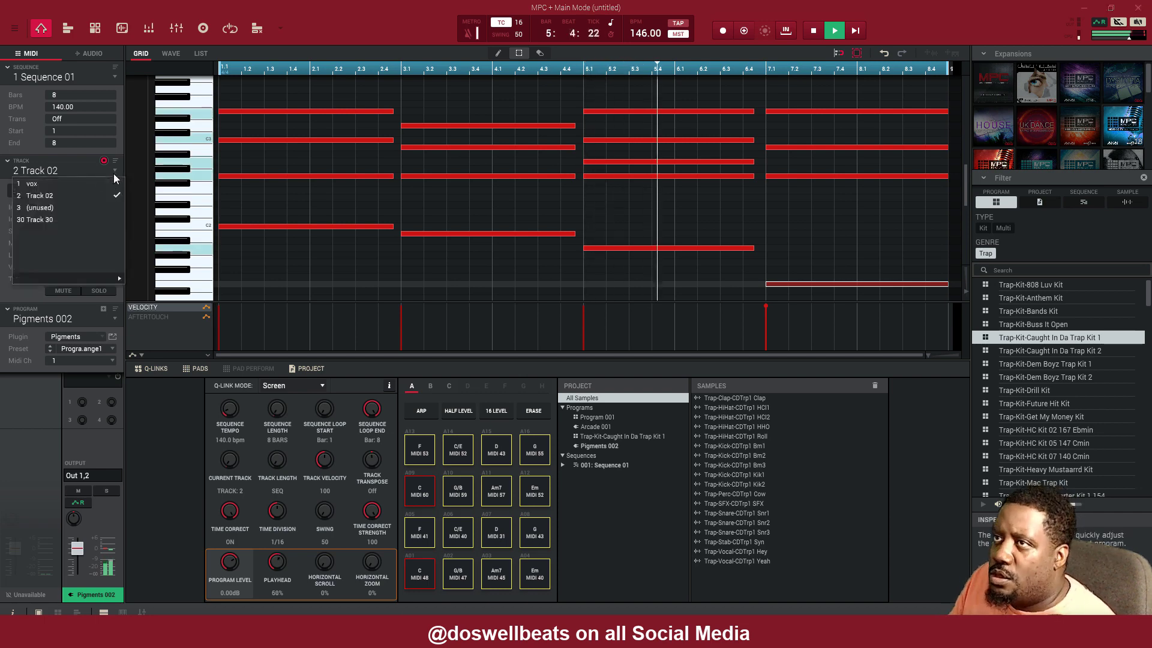
pyautogui.click(68, 183)
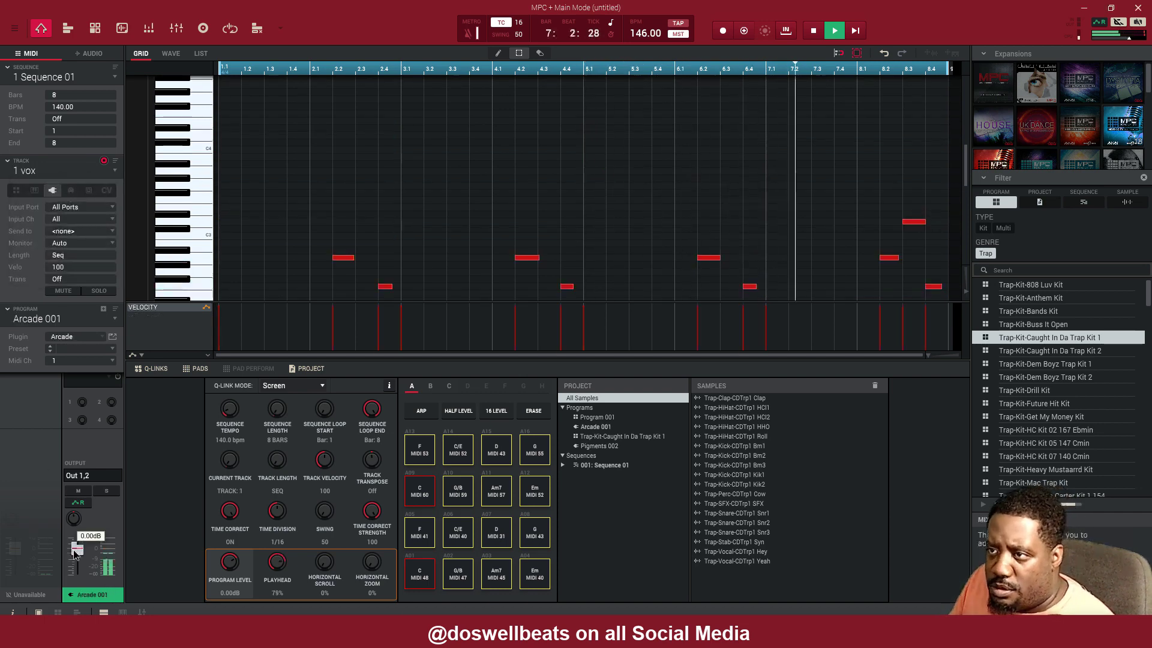
pyautogui.moveTo(77, 547); pyautogui.dragTo(74, 558)
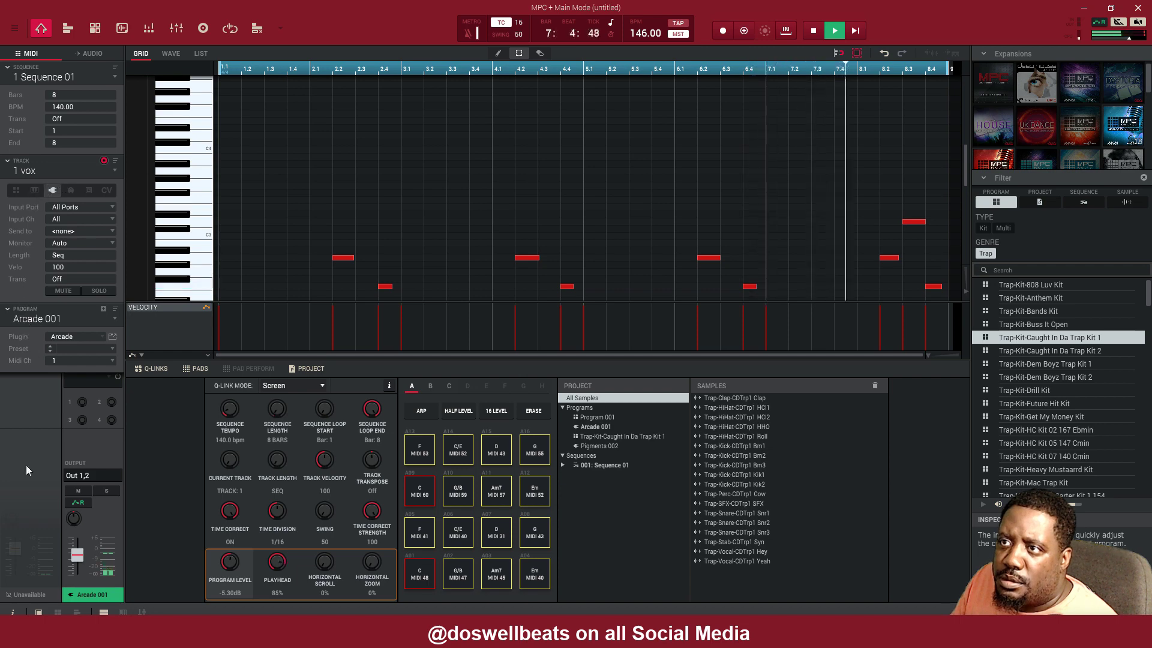
# Step: Browse the insert effect categories for the Arcade channel without choosing one, and open the track section's display options
pyautogui.click(89, 381)
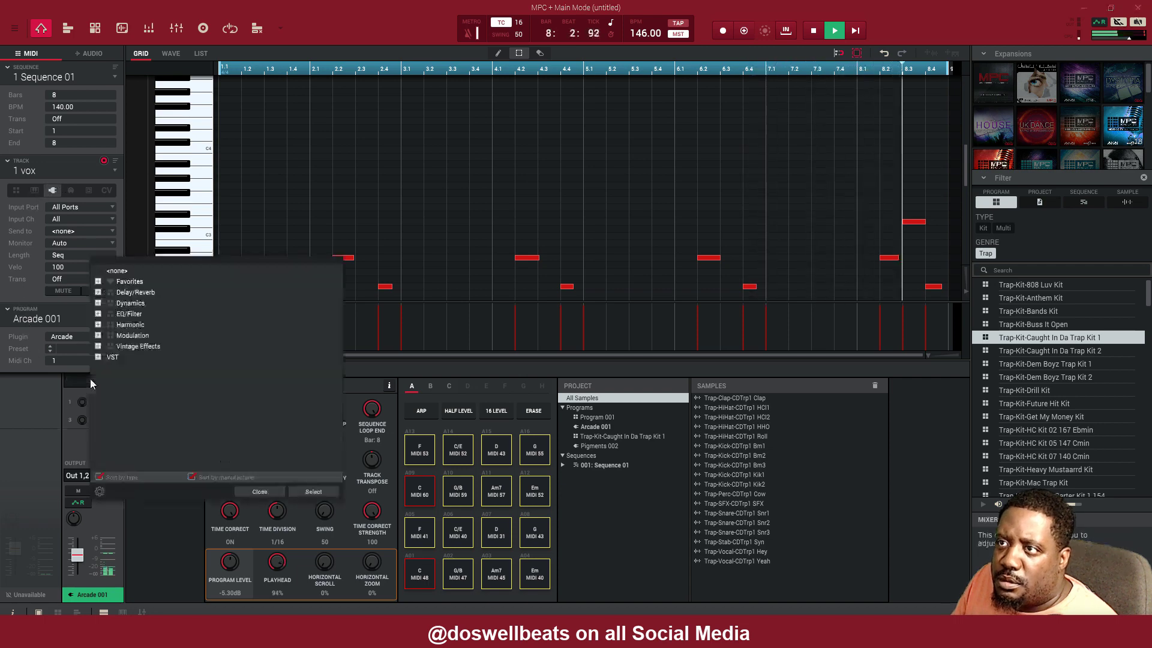
pyautogui.click(262, 492)
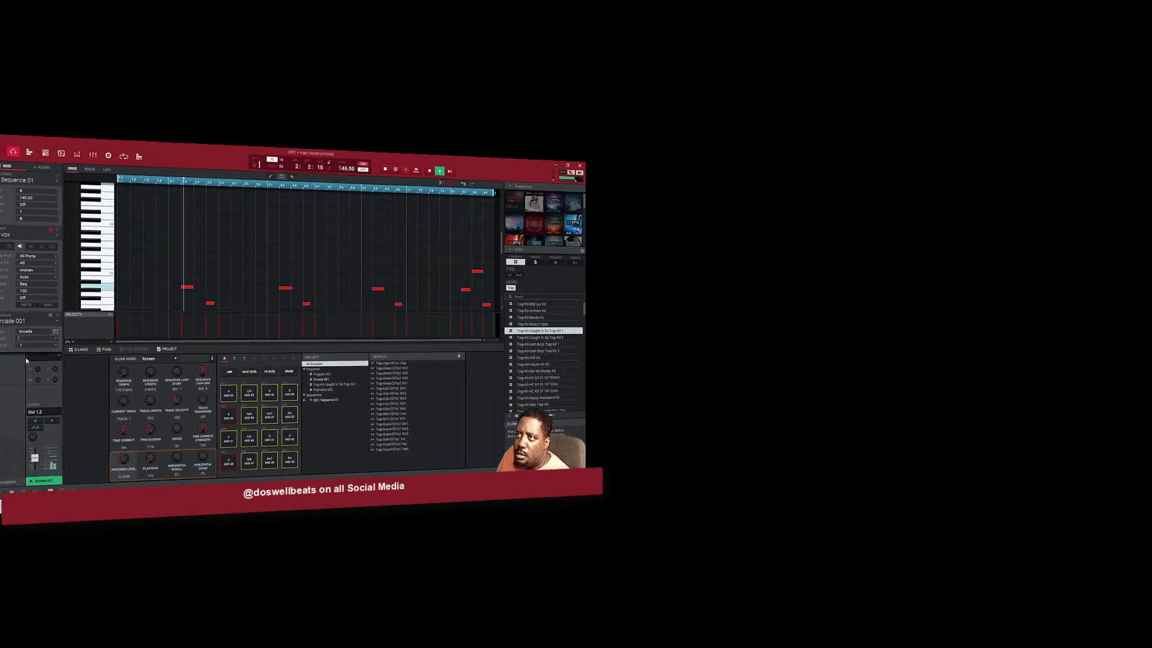
pyautogui.click(54, 237)
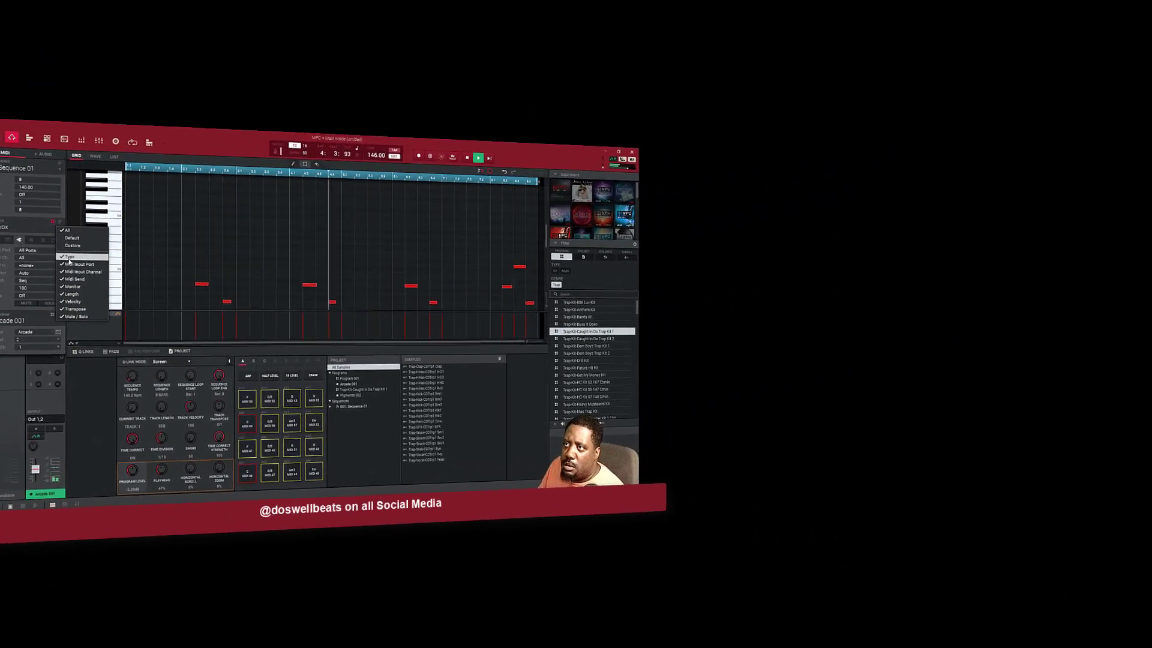